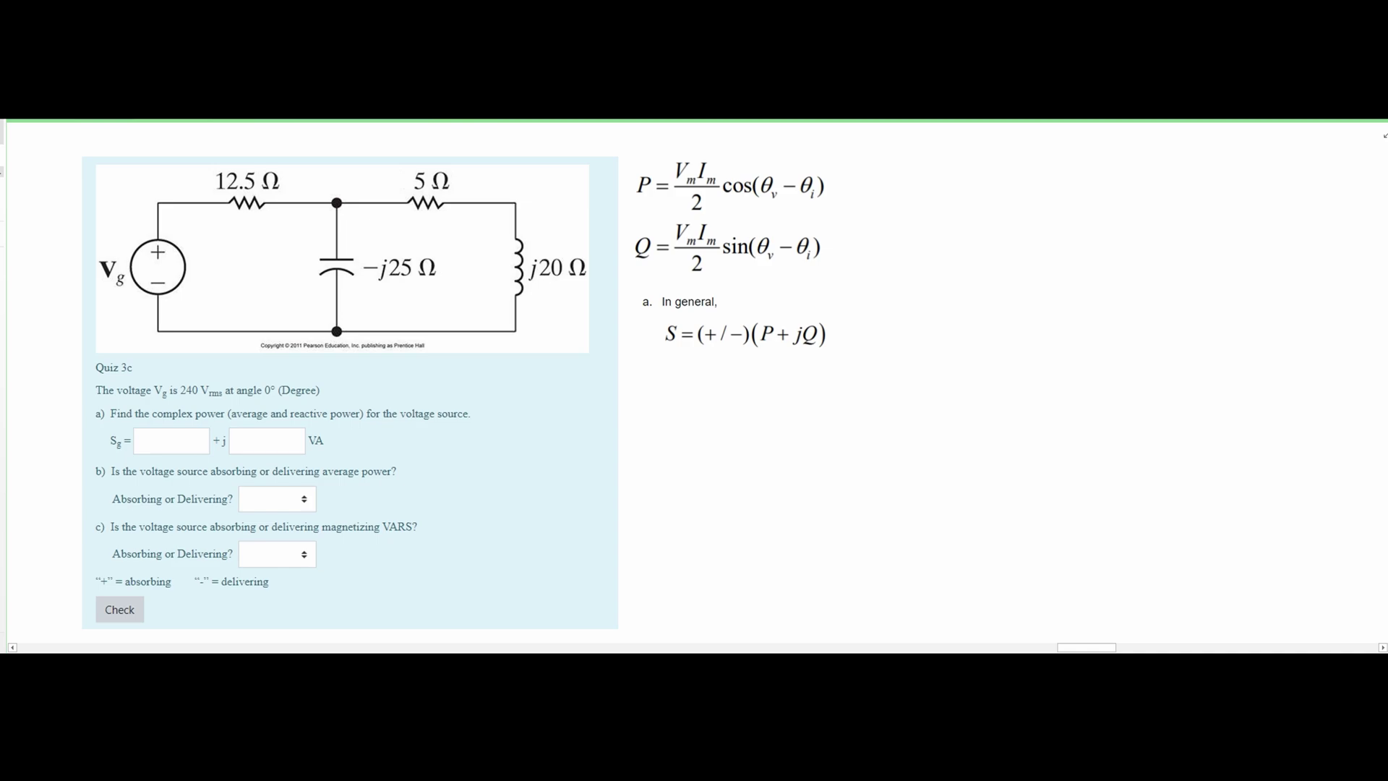
- Reposition the circuit diagram picture and discard a stray loop drawn around the power formulas
{"action": "left_click_drag", "start_coordinate": [74, 154], "coordinate": [581, 377]}
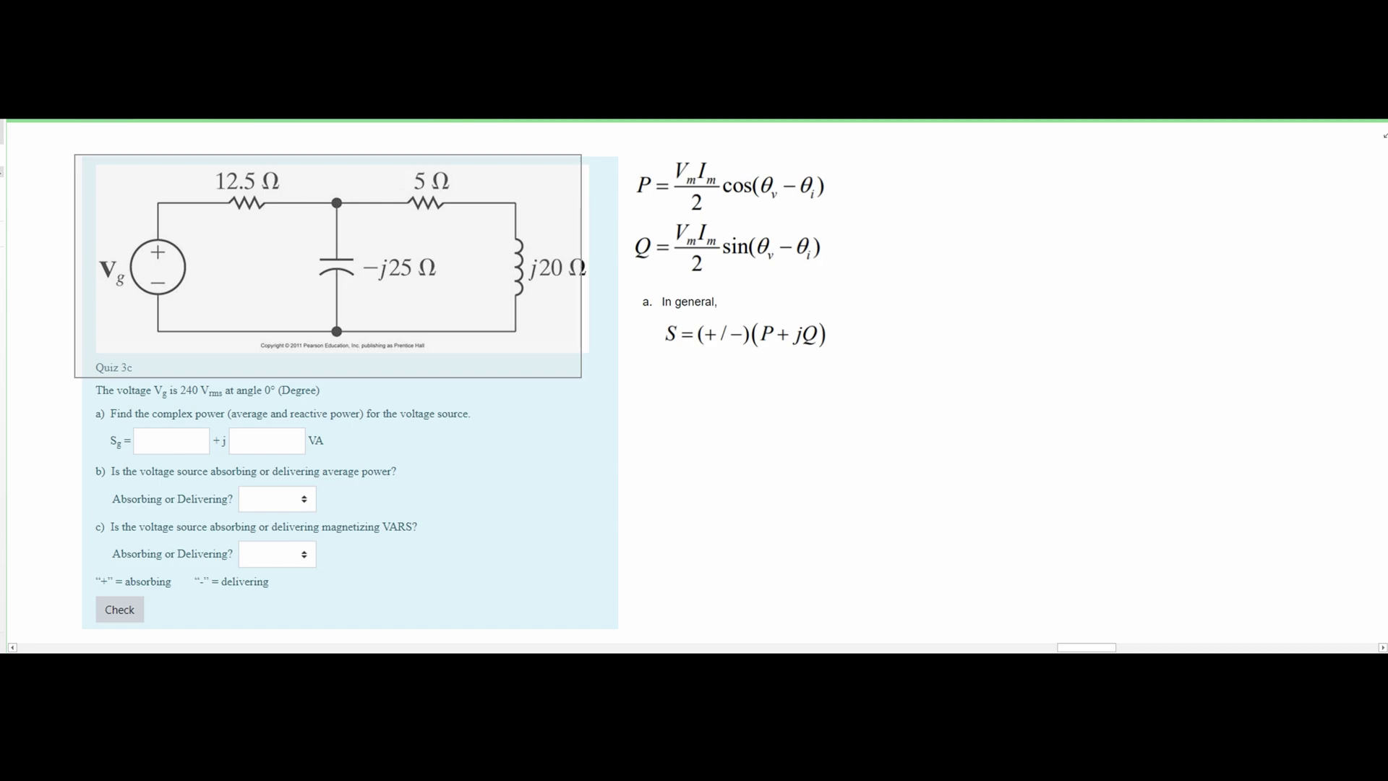
{"action": "left_click_drag", "start_coordinate": [581, 377], "coordinate": [265, 411]}
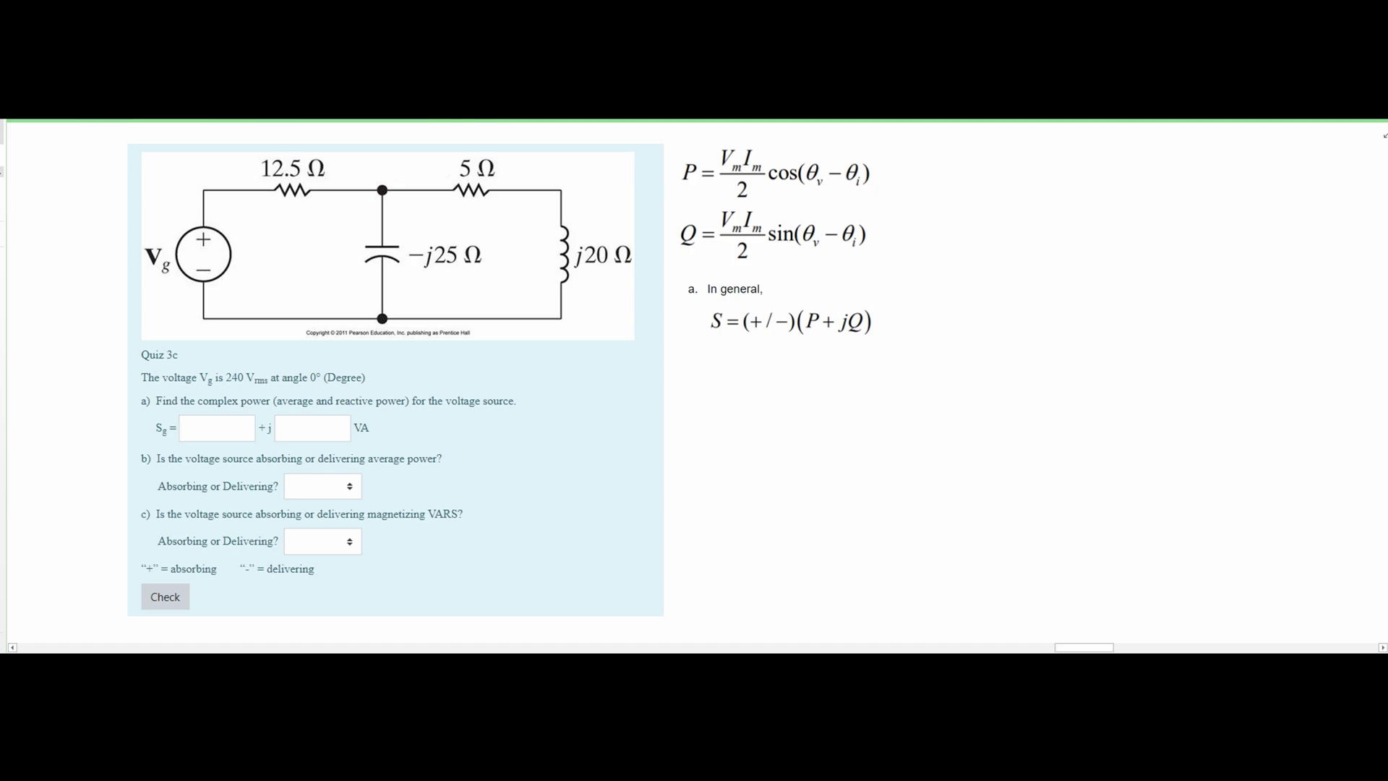
{"action": "mouse_move", "coordinate": [757, 138]}
{"action": "left_mouse_down"}
{"action": "mouse_move", "coordinate": [629, 258]}
{"action": "mouse_move", "coordinate": [844, 410]}
{"action": "mouse_move", "coordinate": [900, 123]}
{"action": "left_mouse_up"}
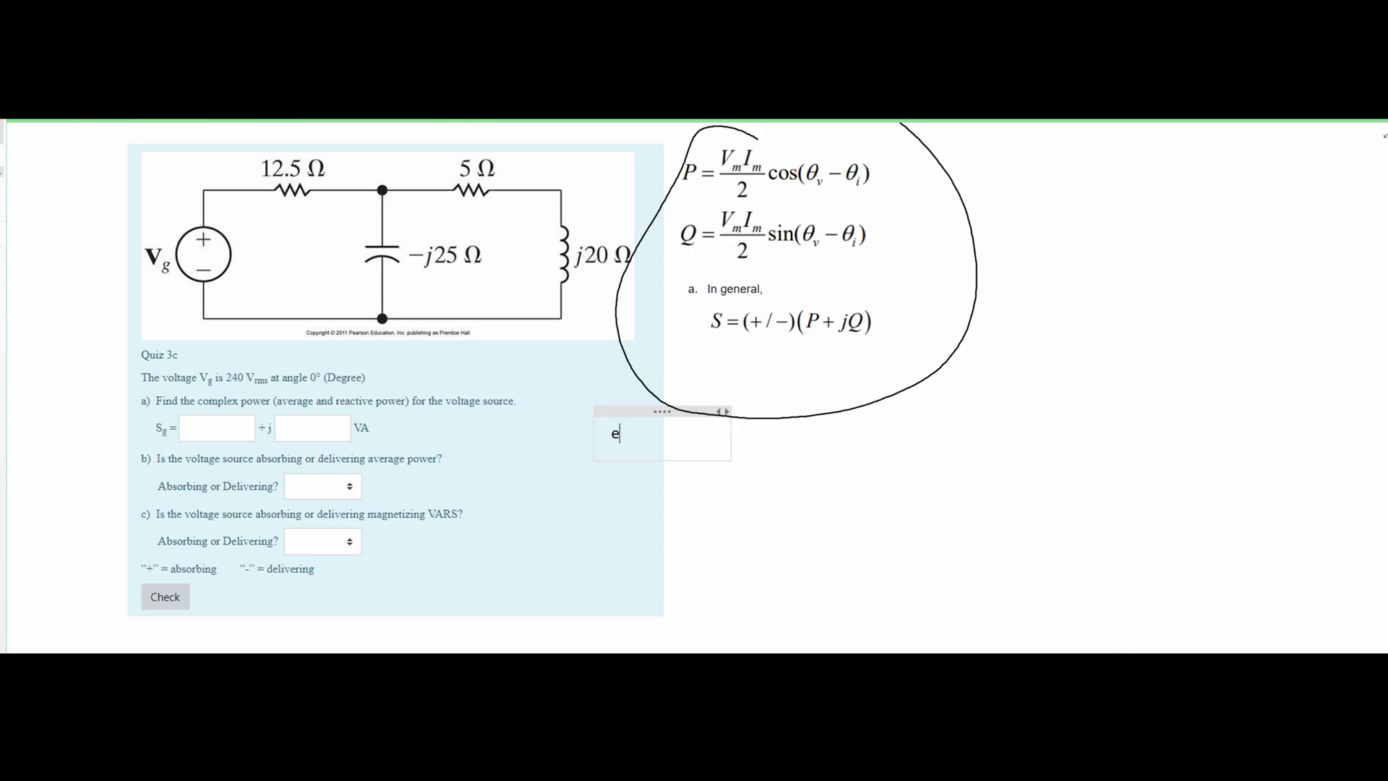
{"action": "key", "text": "Escape"}
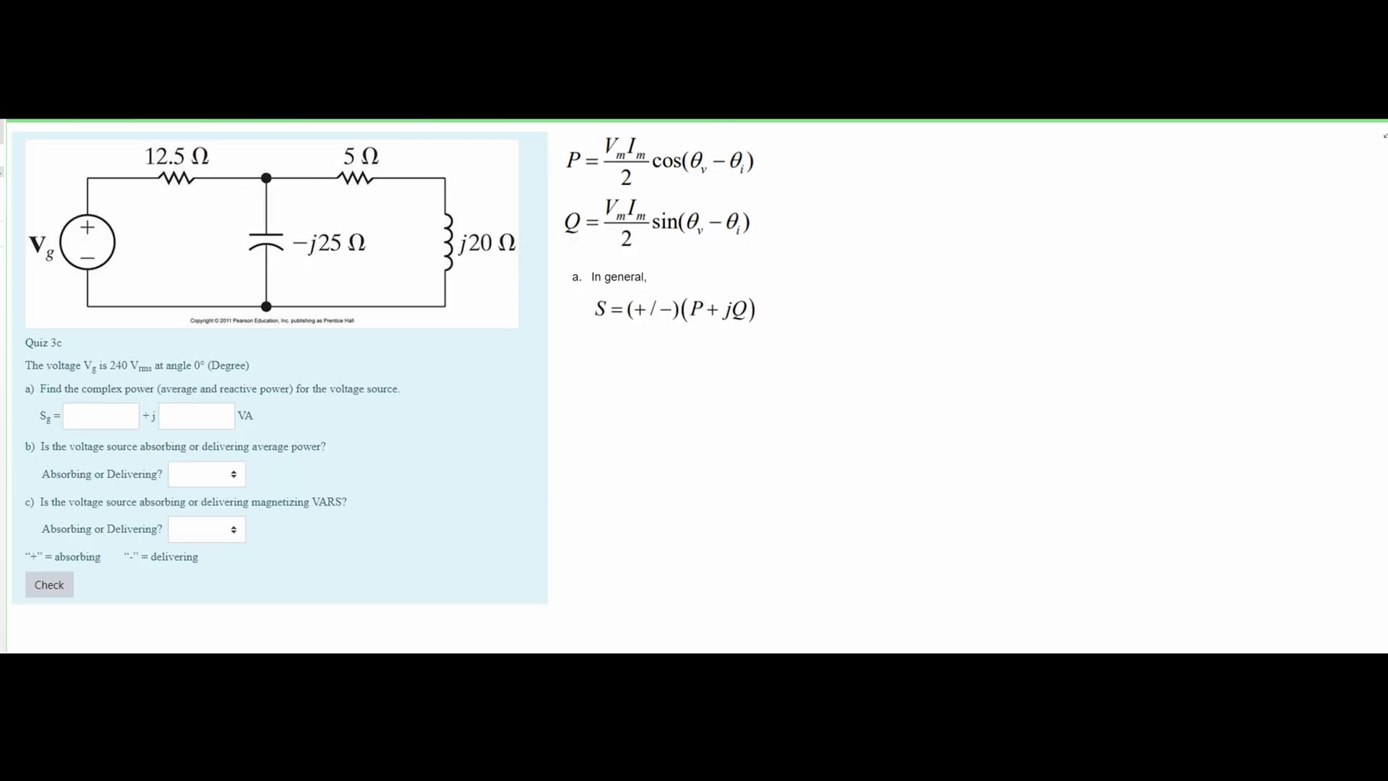
- Remove the loop around the Vg source and write Vrms = Vm/√2 below the circuit
{"action": "mouse_move", "coordinate": [75, 200]}
{"action": "left_mouse_down"}
{"action": "mouse_move", "coordinate": [64, 211]}
{"action": "mouse_move", "coordinate": [77, 220]}
{"action": "left_mouse_up"}
{"action": "key", "text": "Escape"}
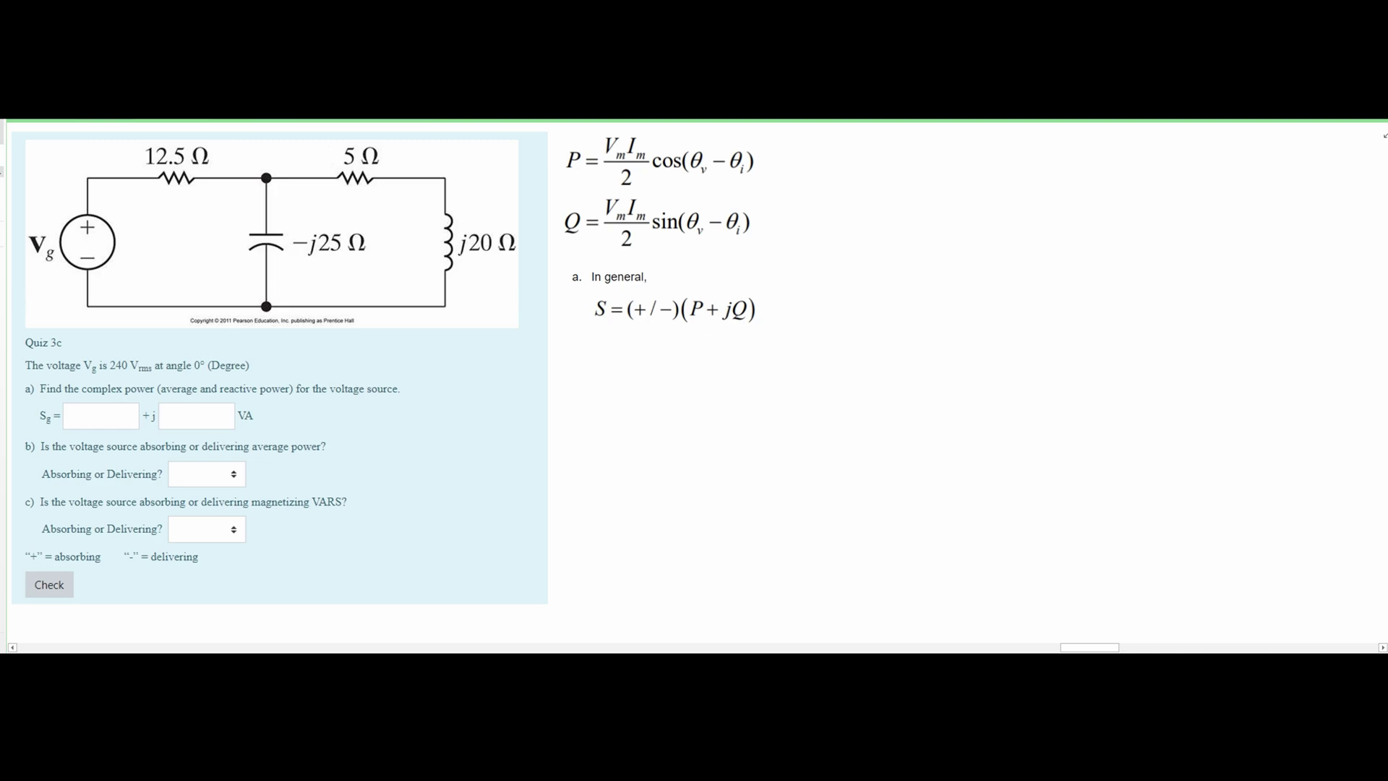
{"action": "mouse_move", "coordinate": [264, 335]}
{"action": "left_mouse_down"}
{"action": "mouse_move", "coordinate": [302, 347]}
{"action": "mouse_move", "coordinate": [337, 330]}
{"action": "mouse_move", "coordinate": [350, 350]}
{"action": "mouse_move", "coordinate": [339, 374]}
{"action": "mouse_move", "coordinate": [350, 357]}
{"action": "mouse_move", "coordinate": [355, 374]}
{"action": "left_mouse_up"}
- Add the arrow to Vrms√2 = Vm, underline 240 Vrms, and box the result Vm = 339.4113
{"action": "mouse_move", "coordinate": [373, 339]}
{"action": "left_mouse_down"}
{"action": "mouse_move", "coordinate": [373, 351]}
{"action": "mouse_move", "coordinate": [405, 327]}
{"action": "mouse_move", "coordinate": [441, 349]}
{"action": "mouse_move", "coordinate": [456, 320]}
{"action": "mouse_move", "coordinate": [459, 344]}
{"action": "mouse_move", "coordinate": [495, 323]}
{"action": "mouse_move", "coordinate": [507, 349]}
{"action": "left_mouse_up"}
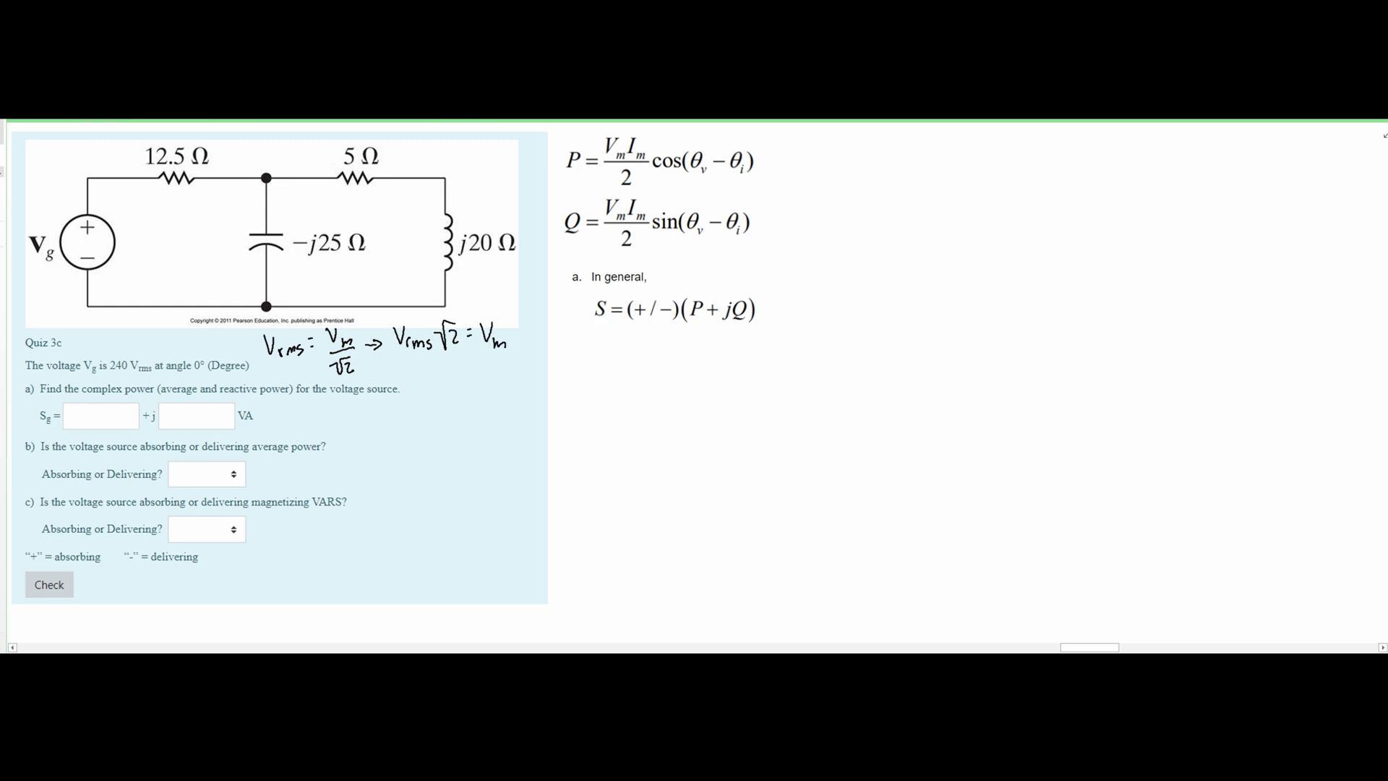
{"action": "left_click_drag", "start_coordinate": [122, 376], "coordinate": [145, 376]}
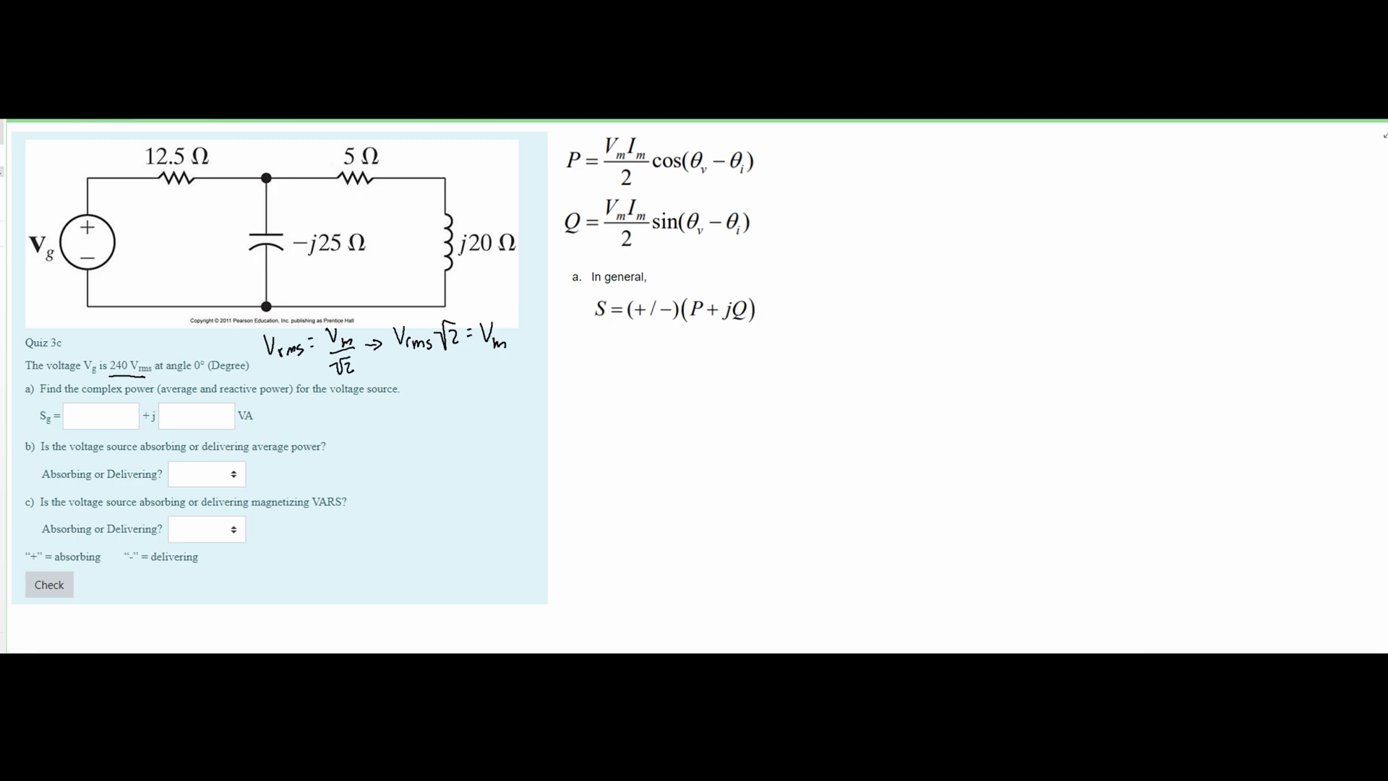
{"action": "mouse_move", "coordinate": [420, 379]}
{"action": "left_mouse_down"}
{"action": "mouse_move", "coordinate": [451, 398]}
{"action": "mouse_move", "coordinate": [488, 395]}
{"action": "left_mouse_up"}
{"action": "mouse_move", "coordinate": [507, 375]}
{"action": "left_mouse_down"}
{"action": "mouse_move", "coordinate": [505, 395]}
{"action": "mouse_move", "coordinate": [534, 390]}
{"action": "left_mouse_up"}
{"action": "left_click_drag", "start_coordinate": [541, 371], "coordinate": [550, 389]}
{"action": "mouse_move", "coordinate": [421, 388]}
{"action": "left_mouse_down"}
{"action": "mouse_move", "coordinate": [441, 412]}
{"action": "mouse_move", "coordinate": [543, 406]}
{"action": "mouse_move", "coordinate": [569, 383]}
{"action": "left_mouse_up"}
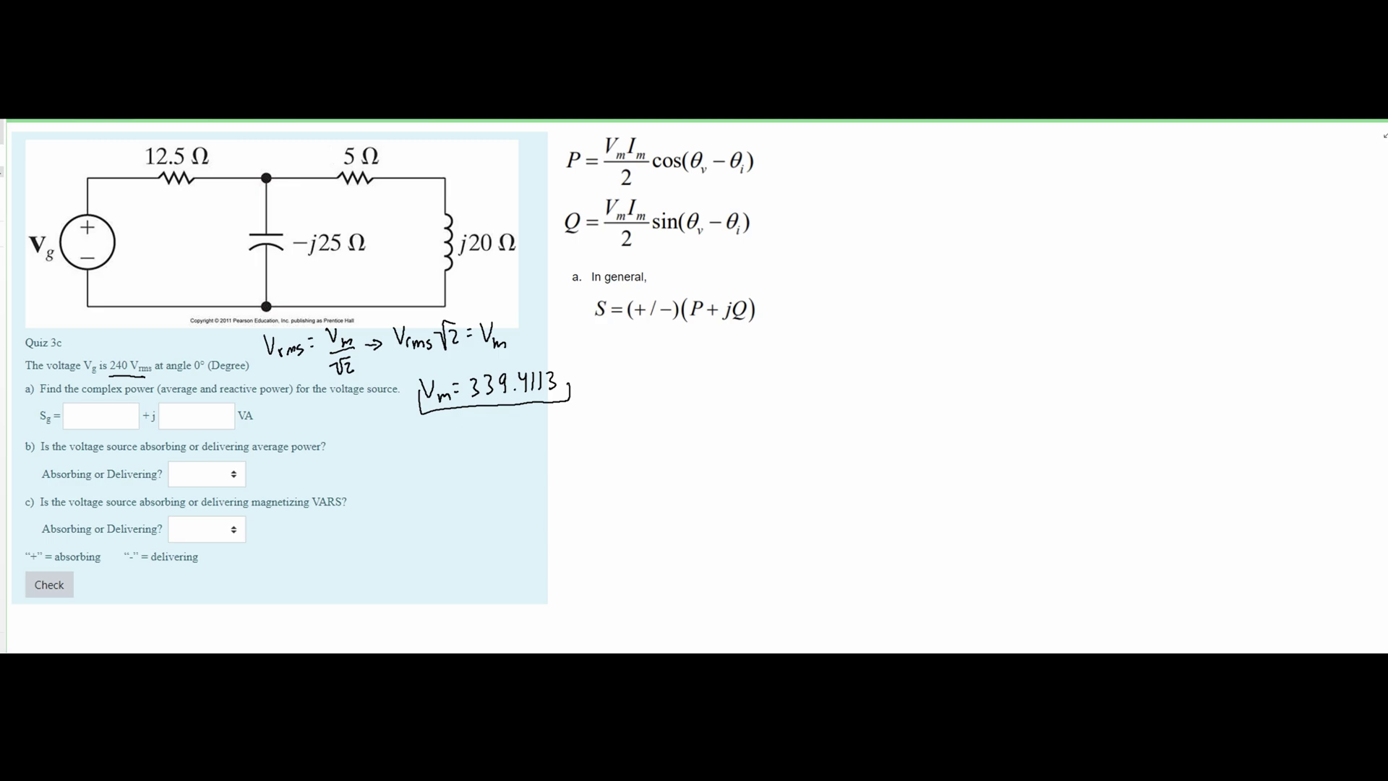
- Write i = V/R in red below the quiz questions
{"action": "left_click_drag", "start_coordinate": [273, 560], "coordinate": [271, 576]}
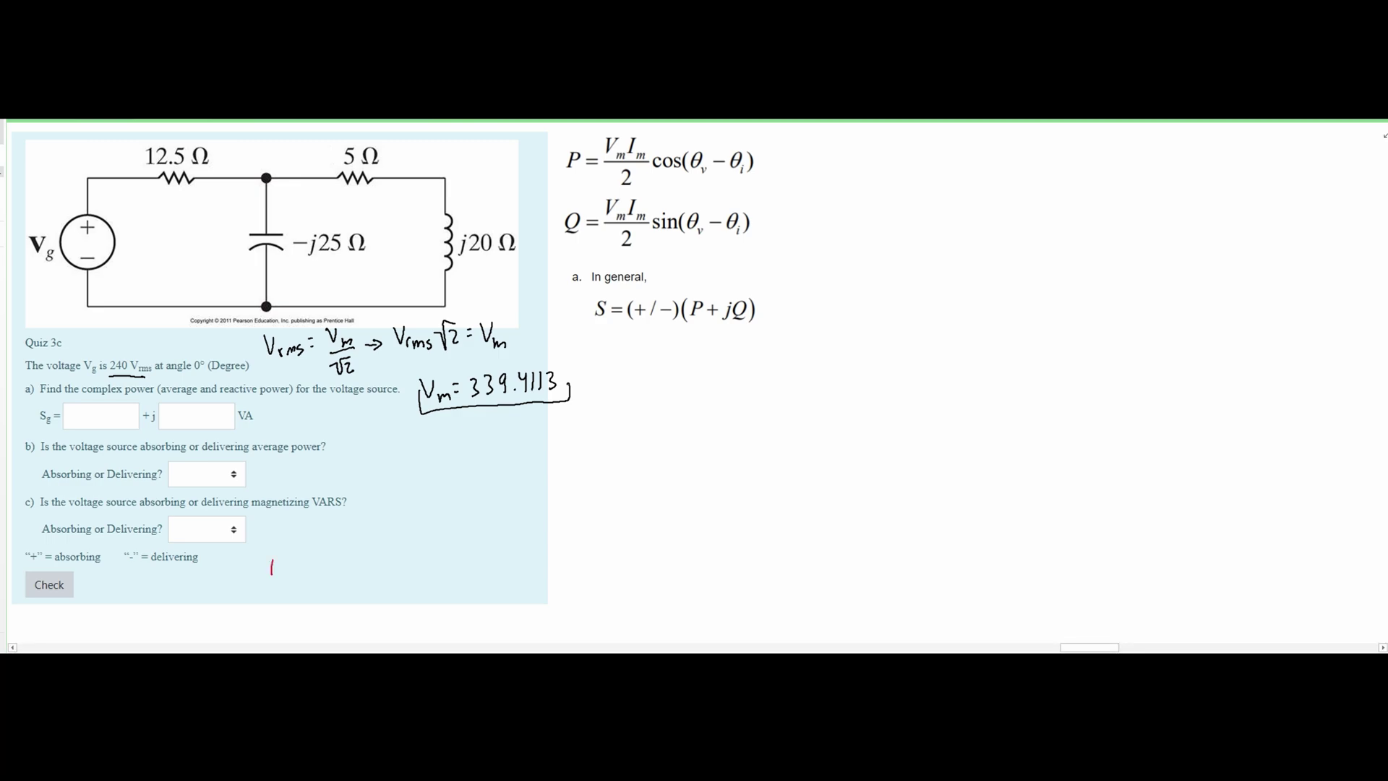
{"action": "mouse_move", "coordinate": [312, 534]}
{"action": "left_mouse_down"}
{"action": "mouse_move", "coordinate": [330, 532]}
{"action": "mouse_move", "coordinate": [338, 554]}
{"action": "mouse_move", "coordinate": [318, 584]}
{"action": "left_mouse_up"}
{"action": "left_click_drag", "start_coordinate": [318, 564], "coordinate": [332, 577]}
- Underline 5 Ω and j20 Ω, draw a divider line, and label that branch 5+j20
{"action": "left_click_drag", "start_coordinate": [340, 171], "coordinate": [383, 172]}
{"action": "left_click_drag", "start_coordinate": [454, 264], "coordinate": [509, 261]}
{"action": "left_click_drag", "start_coordinate": [381, 191], "coordinate": [379, 309]}
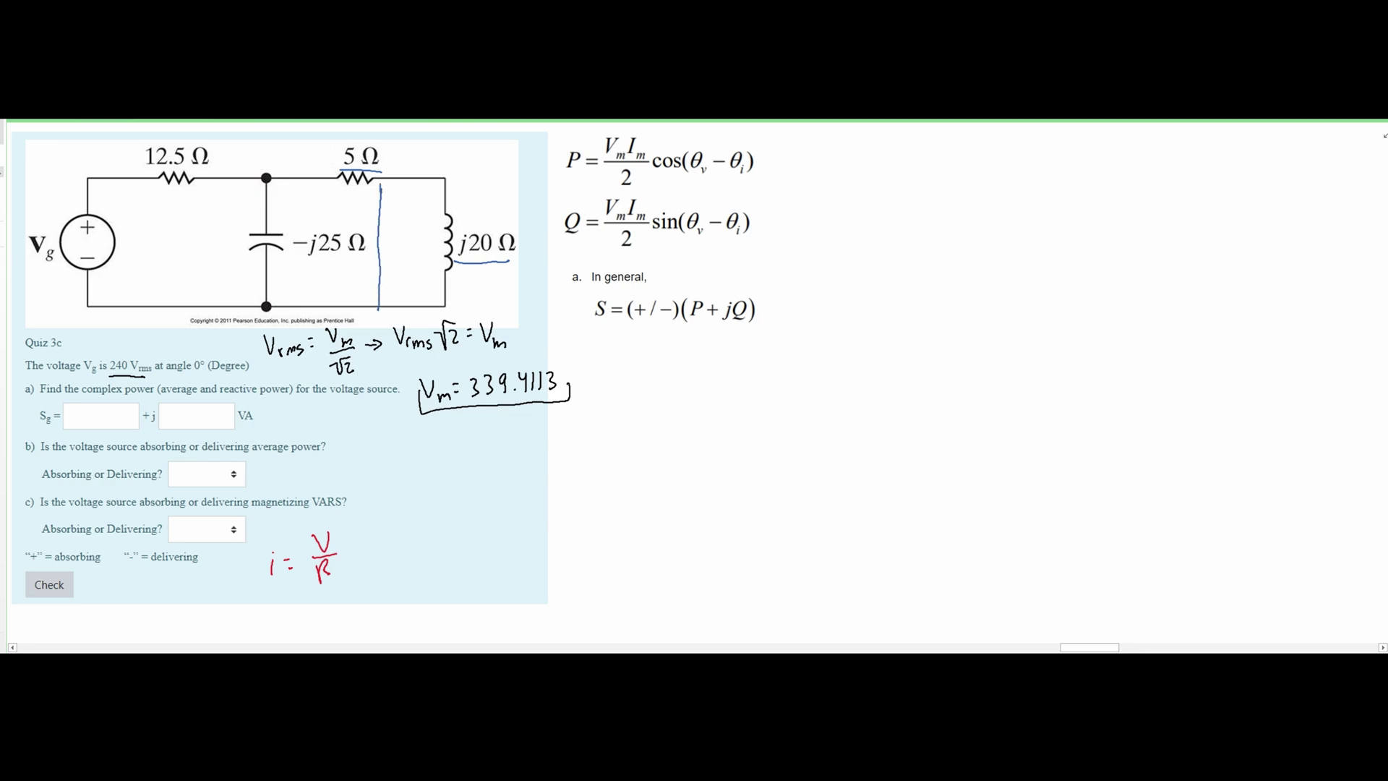
{"action": "mouse_move", "coordinate": [403, 222]}
{"action": "left_mouse_down"}
{"action": "mouse_move", "coordinate": [393, 237]}
{"action": "mouse_move", "coordinate": [415, 225]}
{"action": "left_mouse_up"}
{"action": "mouse_move", "coordinate": [423, 221]}
{"action": "left_mouse_down"}
{"action": "mouse_move", "coordinate": [419, 239]}
{"action": "mouse_move", "coordinate": [438, 217]}
{"action": "left_mouse_up"}
- Mark −j25 Ω as parallel and write (1/−j25 + 1/(5+j20))⁻¹ beside the power formulas
{"action": "left_click_drag", "start_coordinate": [309, 263], "coordinate": [433, 240]}
{"action": "left_click_drag", "start_coordinate": [360, 217], "coordinate": [359, 230]}
{"action": "mouse_move", "coordinate": [788, 150]}
{"action": "left_mouse_down"}
{"action": "mouse_move", "coordinate": [787, 196]}
{"action": "mouse_move", "coordinate": [807, 155]}
{"action": "mouse_move", "coordinate": [829, 162]}
{"action": "mouse_move", "coordinate": [800, 195]}
{"action": "left_mouse_up"}
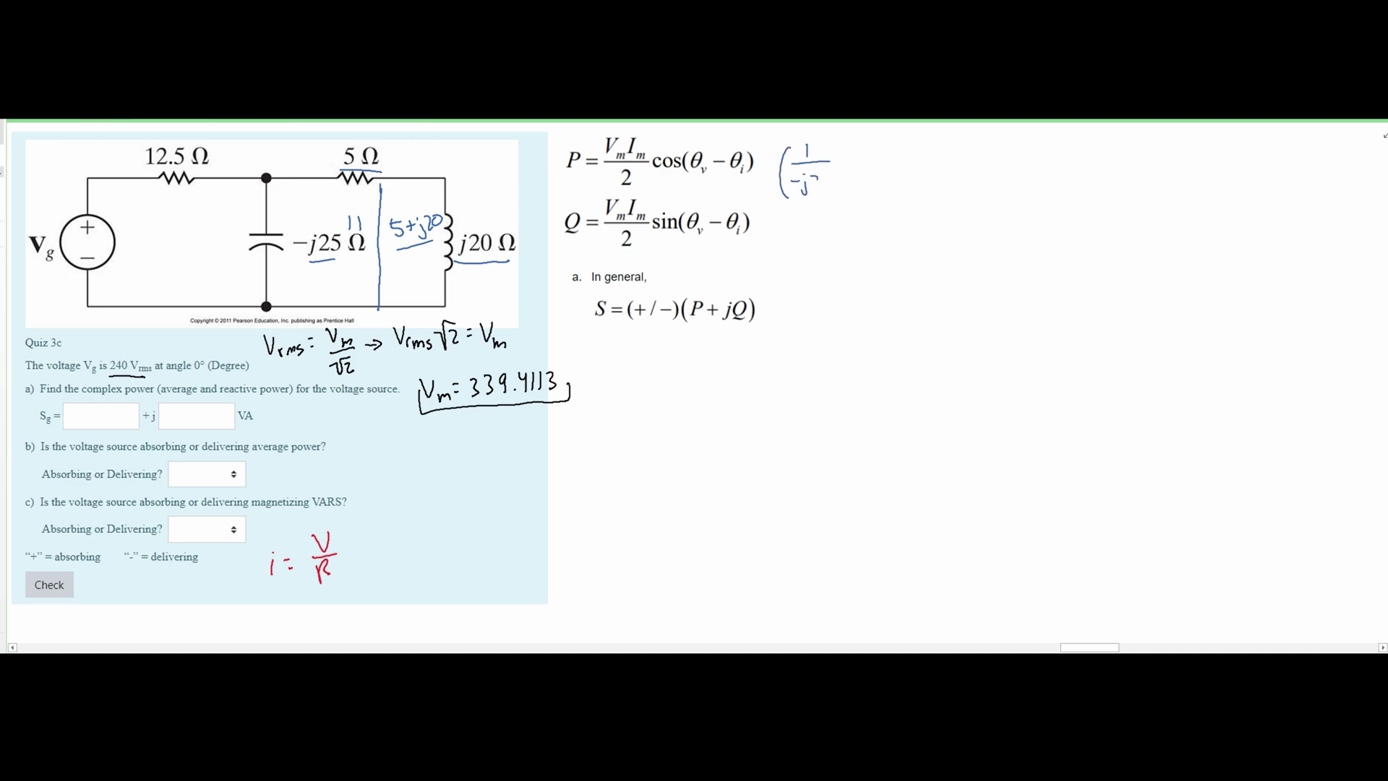
{"action": "left_click_drag", "start_coordinate": [894, 144], "coordinate": [895, 157]}
{"action": "mouse_move", "coordinate": [875, 161]}
{"action": "left_mouse_down"}
{"action": "mouse_move", "coordinate": [921, 161]}
{"action": "mouse_move", "coordinate": [877, 187]}
{"action": "mouse_move", "coordinate": [901, 194]}
{"action": "mouse_move", "coordinate": [940, 183]}
{"action": "mouse_move", "coordinate": [954, 145]}
{"action": "left_mouse_up"}
{"action": "left_click_drag", "start_coordinate": [958, 139], "coordinate": [982, 171]}
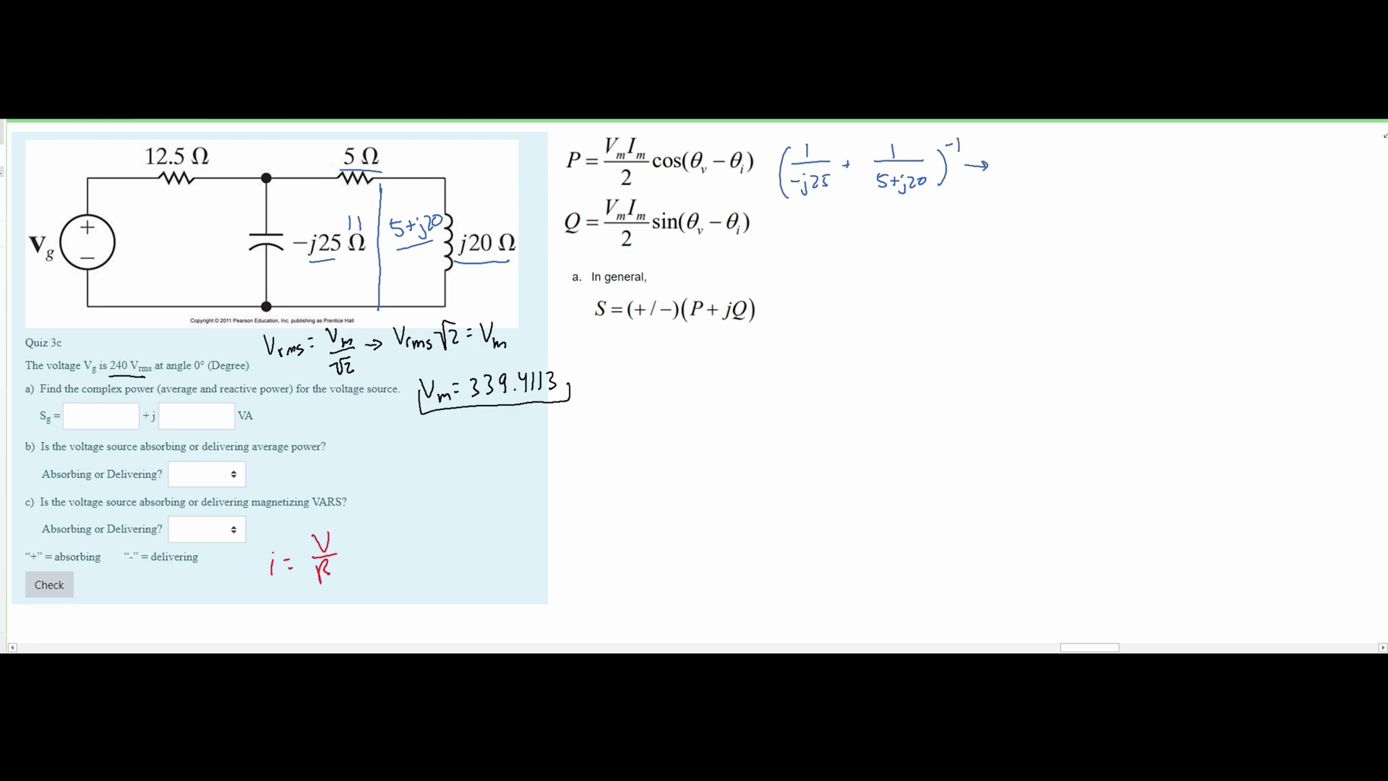
- Draw arrows between the two fractions, then undo the crossed strokes with Ctrl+Z
{"action": "left_click_drag", "start_coordinate": [837, 183], "coordinate": [876, 163]}
{"action": "left_click_drag", "start_coordinate": [868, 162], "coordinate": [842, 163]}
{"action": "left_click_drag", "start_coordinate": [848, 162], "coordinate": [846, 168]}
{"action": "key", "text": "ctrl+z"}
{"action": "key", "text": "ctrl+z"}
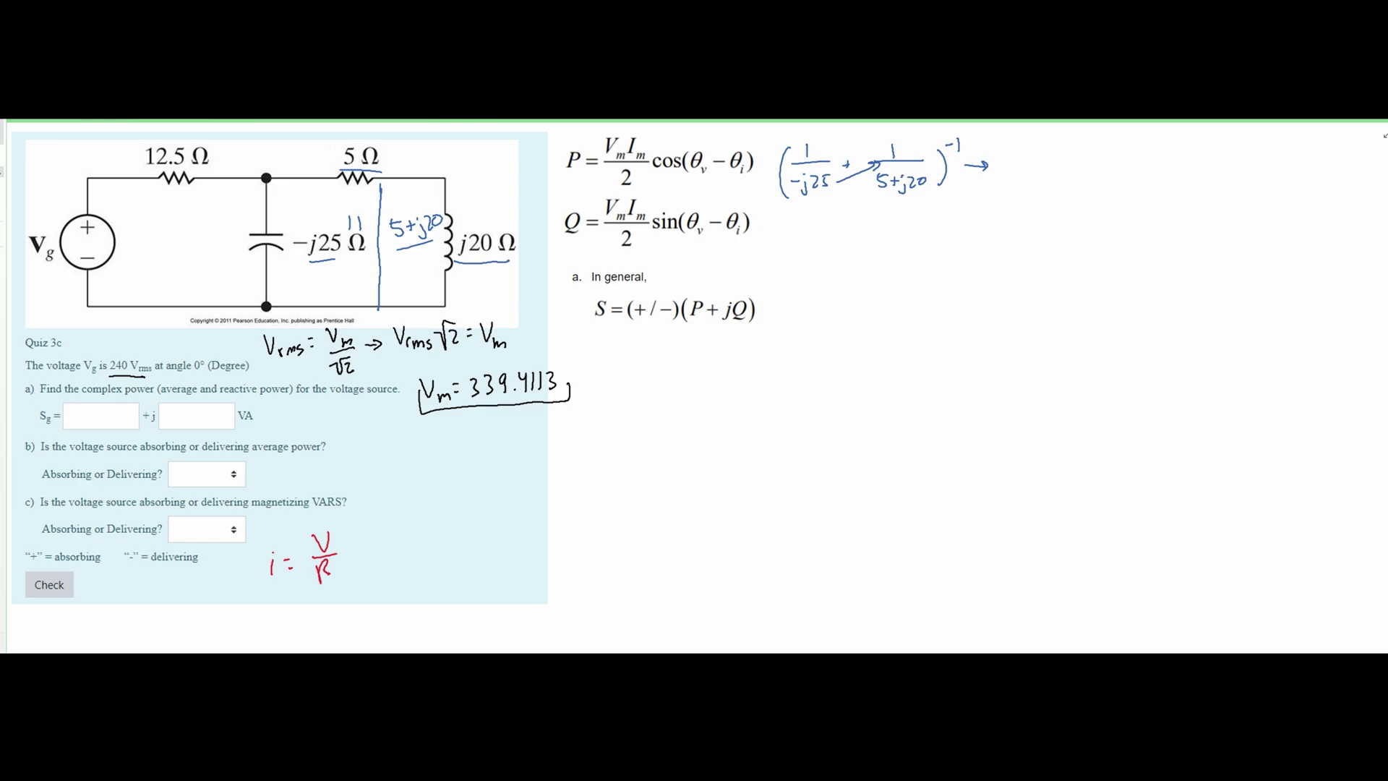
{"action": "key", "text": "ctrl+z"}
{"action": "key", "text": "ctrl+z"}
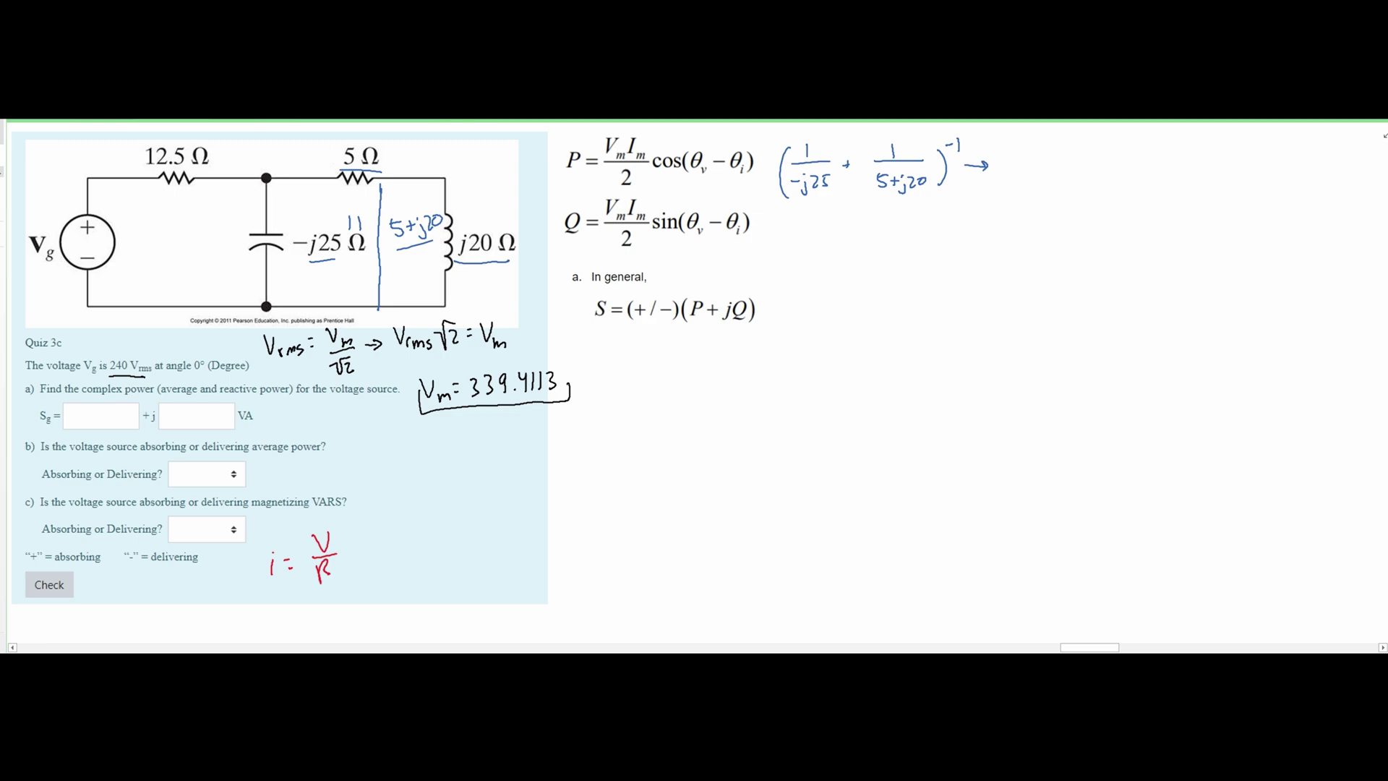
- Simplify the parallel impedance to (−j125+500)/(5−j5), then rewrite it as (500−j125)/(5−j5)
{"action": "left_click_drag", "start_coordinate": [1007, 167], "coordinate": [1113, 169]}
{"action": "mouse_move", "coordinate": [1032, 185]}
{"action": "left_mouse_down"}
{"action": "mouse_move", "coordinate": [1022, 198]}
{"action": "mouse_move", "coordinate": [1080, 188]}
{"action": "left_mouse_up"}
{"action": "mouse_move", "coordinate": [1028, 148]}
{"action": "left_mouse_down"}
{"action": "mouse_move", "coordinate": [1020, 162]}
{"action": "mouse_move", "coordinate": [1035, 155]}
{"action": "left_mouse_up"}
{"action": "left_click_drag", "start_coordinate": [1040, 146], "coordinate": [1046, 158]}
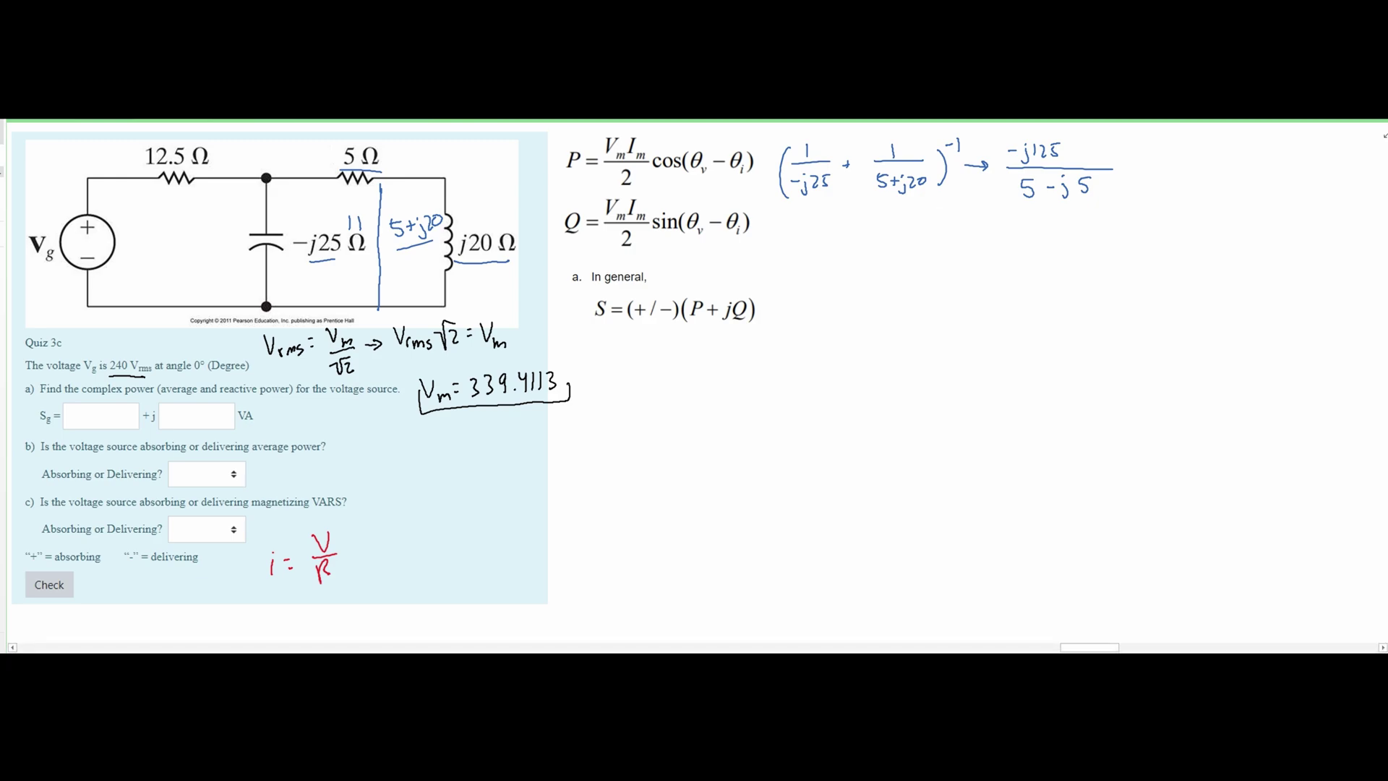
{"action": "left_click_drag", "start_coordinate": [1061, 154], "coordinate": [1242, 160]}
{"action": "left_click_drag", "start_coordinate": [1247, 147], "coordinate": [1266, 155]}
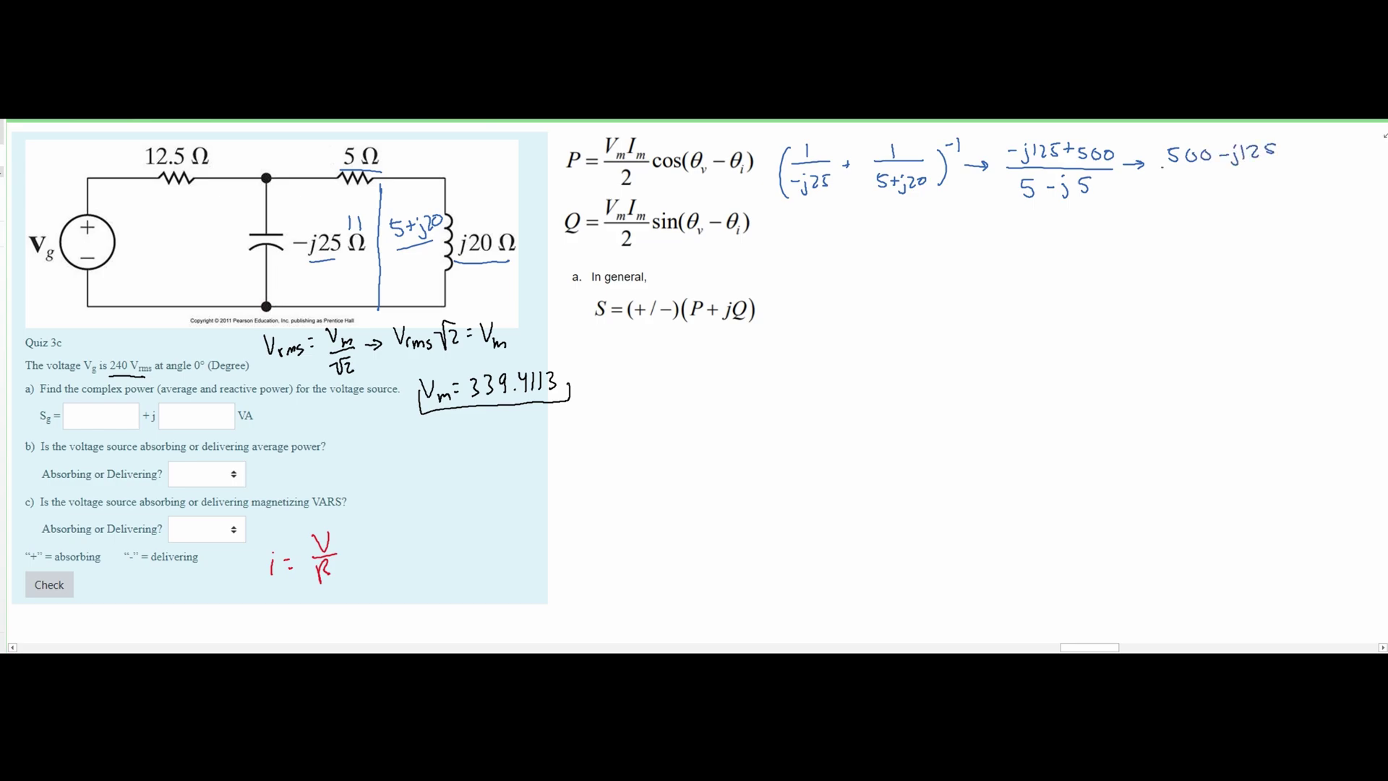
{"action": "mouse_move", "coordinate": [1162, 167]}
{"action": "left_mouse_down"}
{"action": "mouse_move", "coordinate": [1267, 168]}
{"action": "mouse_move", "coordinate": [1191, 196]}
{"action": "mouse_move", "coordinate": [1238, 195]}
{"action": "left_mouse_up"}
- Begin a green Vm = √(r²+i²) magnitude formula followed by θ
{"action": "left_click_drag", "start_coordinate": [1155, 231], "coordinate": [1180, 260]}
{"action": "mouse_move", "coordinate": [1186, 246]}
{"action": "left_mouse_down"}
{"action": "mouse_move", "coordinate": [1254, 224]}
{"action": "mouse_move", "coordinate": [1221, 254]}
{"action": "mouse_move", "coordinate": [1254, 245]}
{"action": "left_mouse_up"}
{"action": "mouse_move", "coordinate": [1249, 241]}
{"action": "left_mouse_down"}
{"action": "mouse_move", "coordinate": [1269, 241]}
{"action": "mouse_move", "coordinate": [1273, 223]}
{"action": "mouse_move", "coordinate": [1278, 262]}
{"action": "mouse_move", "coordinate": [1307, 230]}
{"action": "left_mouse_up"}
{"action": "left_click_drag", "start_coordinate": [1303, 239], "coordinate": [1332, 251]}
- Complete θ = tan⁻¹(i/r) and jot sign-check notes beside the impedance fraction
{"action": "left_click_drag", "start_coordinate": [1326, 240], "coordinate": [1336, 240]}
{"action": "left_click_drag", "start_coordinate": [1343, 243], "coordinate": [1382, 249]}
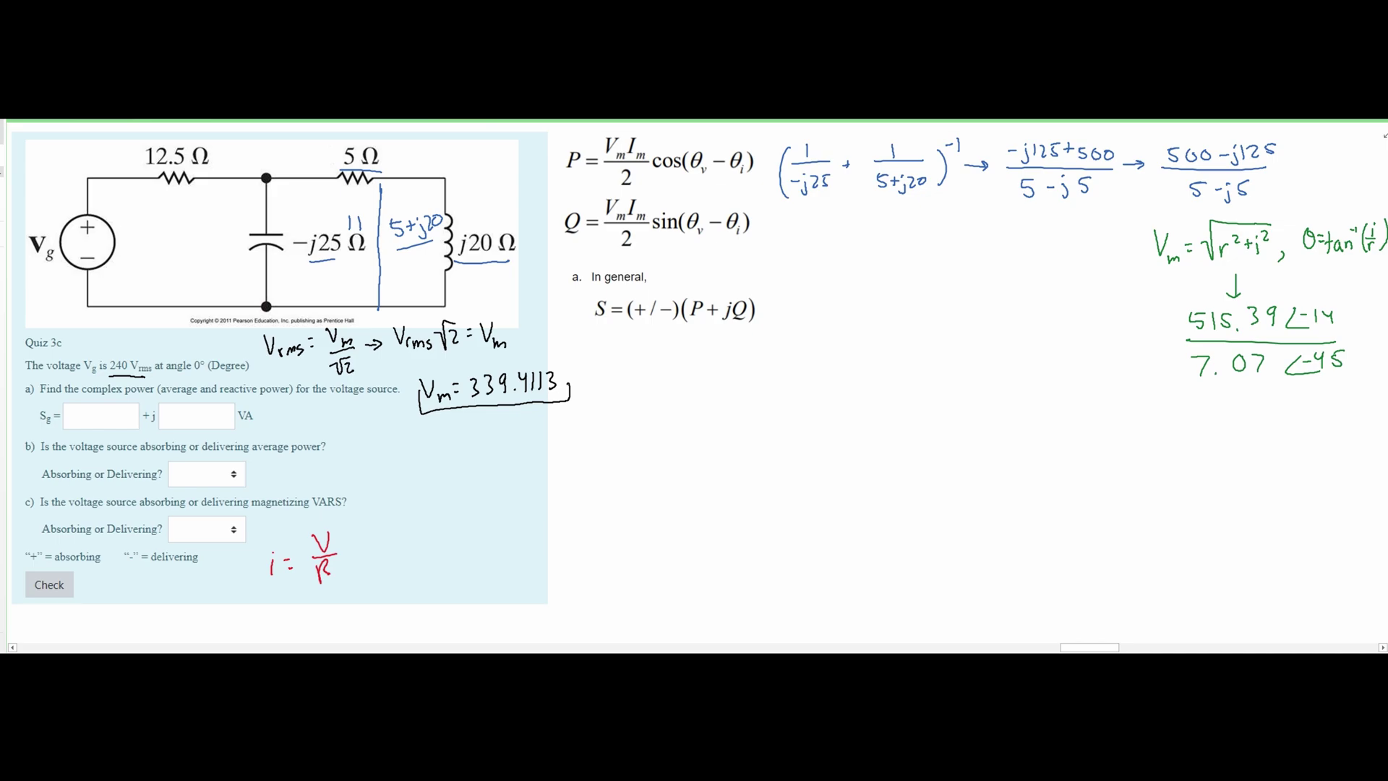
{"action": "mouse_move", "coordinate": [1329, 140]}
{"action": "left_mouse_down"}
{"action": "mouse_move", "coordinate": [1329, 168]}
{"action": "mouse_move", "coordinate": [1351, 147]}
{"action": "mouse_move", "coordinate": [1329, 201]}
{"action": "mouse_move", "coordinate": [1344, 188]}
{"action": "left_mouse_up"}
{"action": "mouse_move", "coordinate": [1342, 145]}
{"action": "left_mouse_down"}
{"action": "mouse_move", "coordinate": [1346, 195]}
{"action": "mouse_move", "coordinate": [1326, 166]}
{"action": "mouse_move", "coordinate": [1323, 195]}
{"action": "mouse_move", "coordinate": [1324, 153]}
{"action": "mouse_move", "coordinate": [1330, 204]}
{"action": "left_mouse_up"}
{"action": "left_click_drag", "start_coordinate": [1326, 144], "coordinate": [1324, 156]}
- Divide 515.39∠−14 by 7.07∠−45, box 73∠31°, and number −j25 Ω as 1, 5 Ω as 2
{"action": "left_click_drag", "start_coordinate": [1196, 383], "coordinate": [1274, 386]}
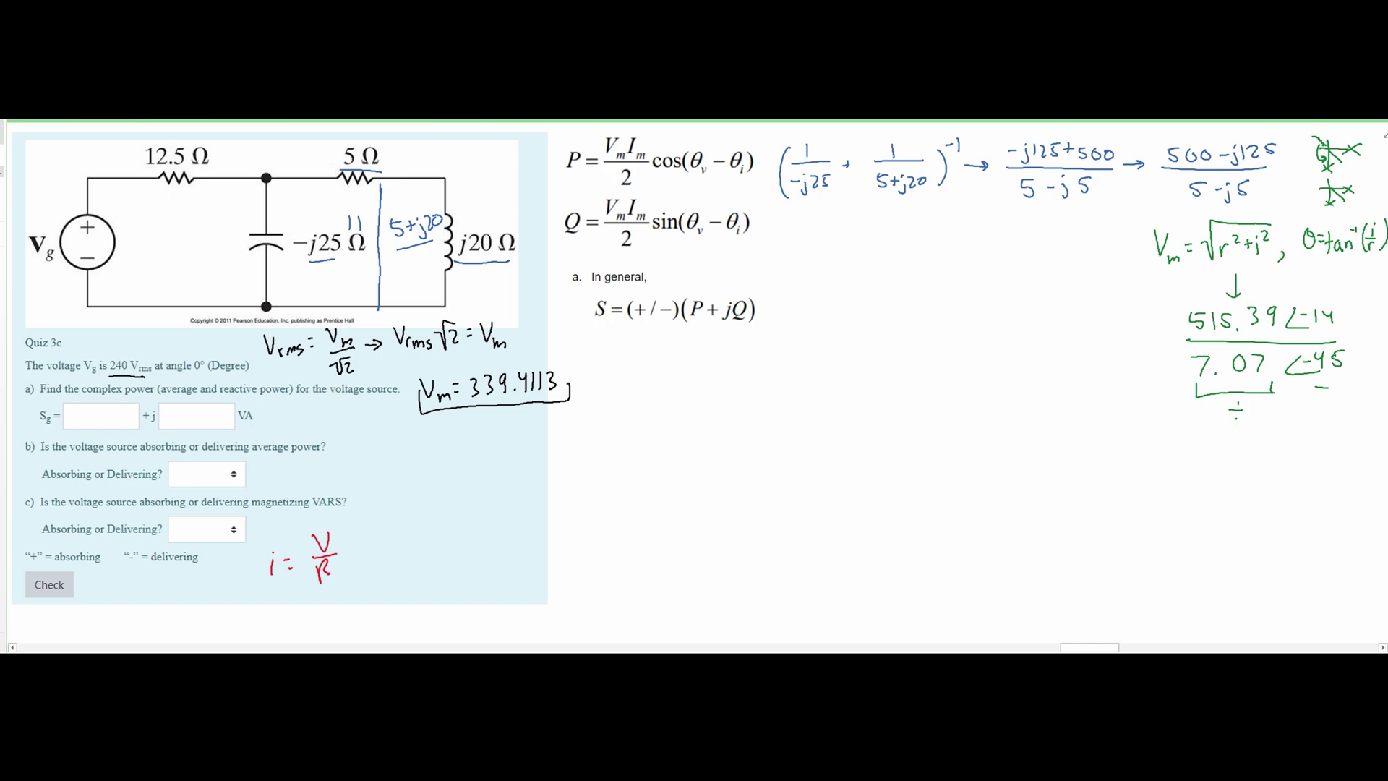
{"action": "mouse_move", "coordinate": [1277, 423]}
{"action": "left_mouse_down"}
{"action": "mouse_move", "coordinate": [1229, 456]}
{"action": "mouse_move", "coordinate": [1227, 477]}
{"action": "mouse_move", "coordinate": [1239, 457]}
{"action": "mouse_move", "coordinate": [1333, 449]}
{"action": "left_mouse_up"}
{"action": "mouse_move", "coordinate": [1209, 447]}
{"action": "left_mouse_down"}
{"action": "mouse_move", "coordinate": [1212, 499]}
{"action": "mouse_move", "coordinate": [1356, 456]}
{"action": "mouse_move", "coordinate": [1225, 439]}
{"action": "left_mouse_up"}
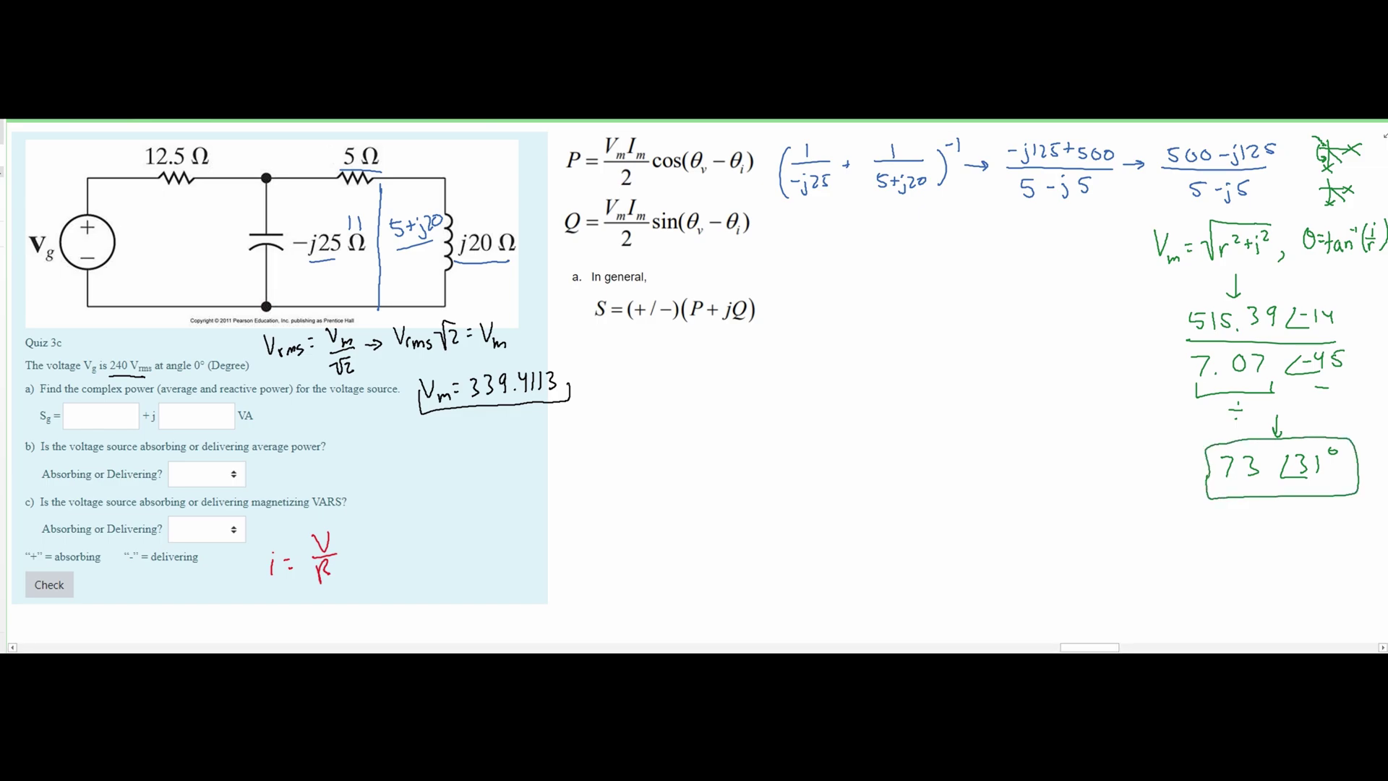
{"action": "left_click_drag", "start_coordinate": [293, 213], "coordinate": [292, 214]}
{"action": "left_click_drag", "start_coordinate": [318, 146], "coordinate": [325, 143]}
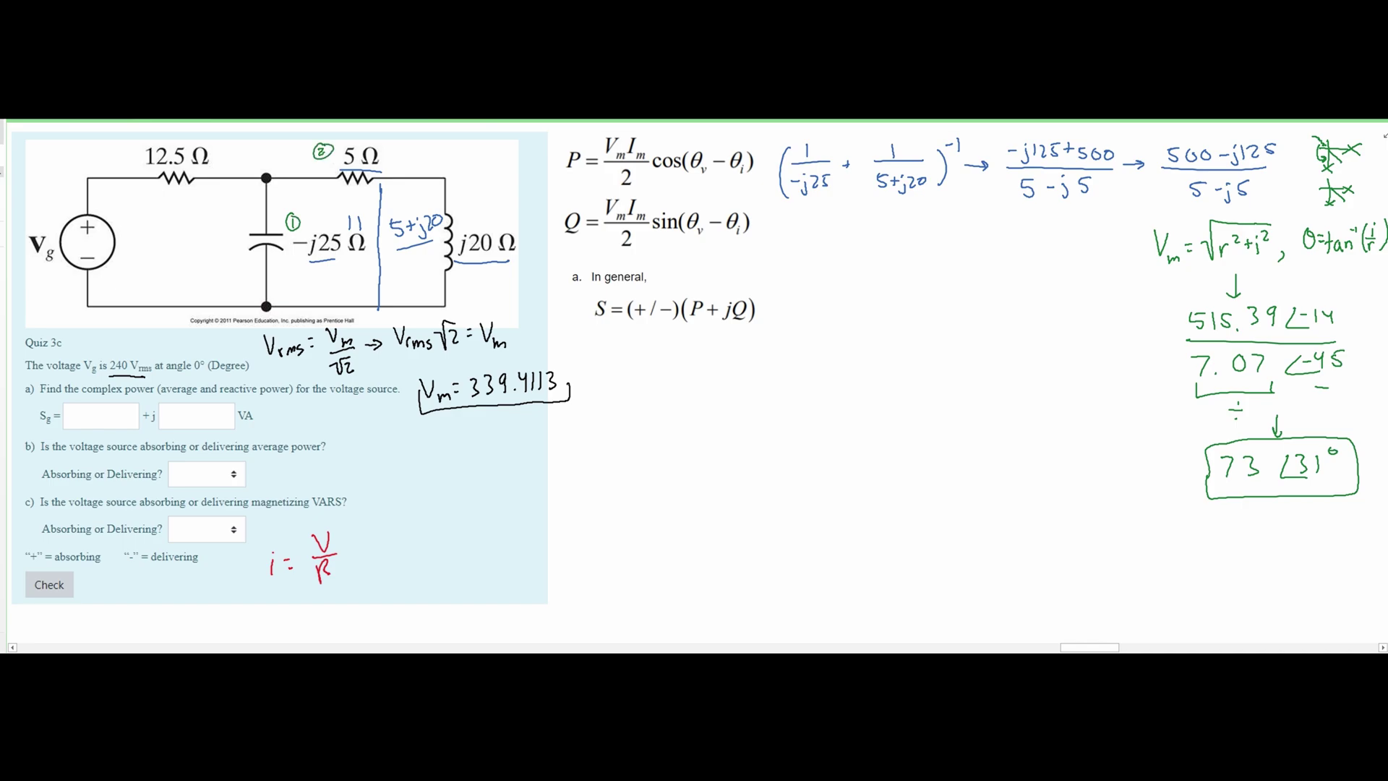